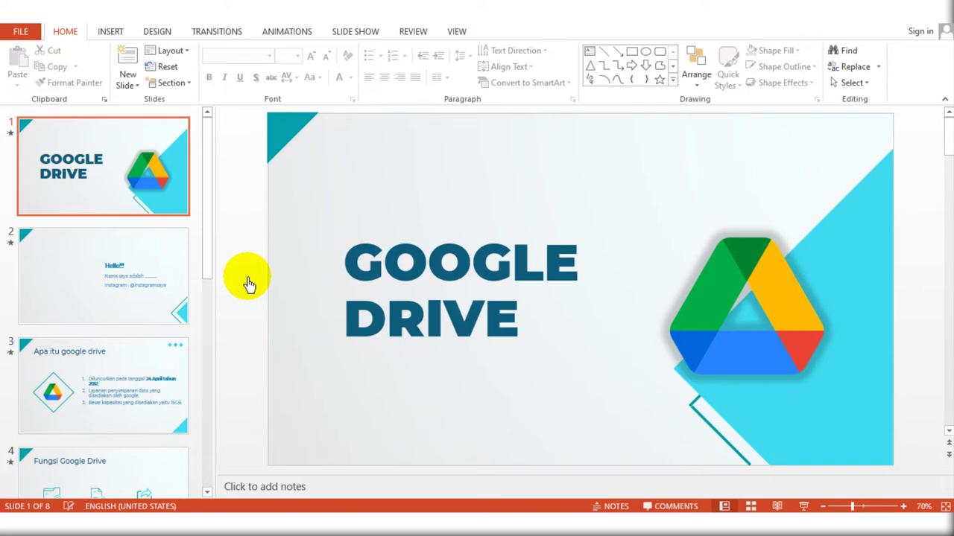
- Open slide 2, the Hello!!! greeting slide, in the main editing area
left_click(165, 300)
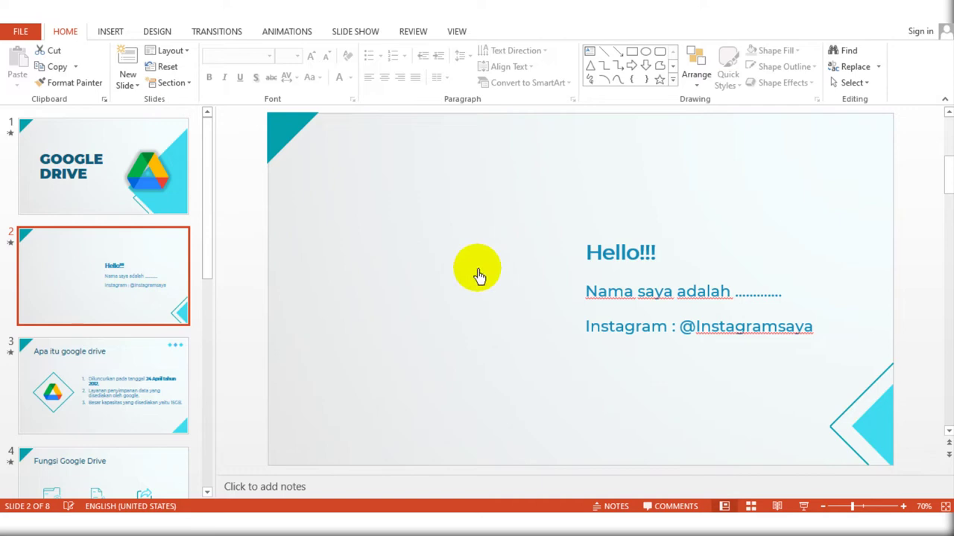
left_click(480, 287)
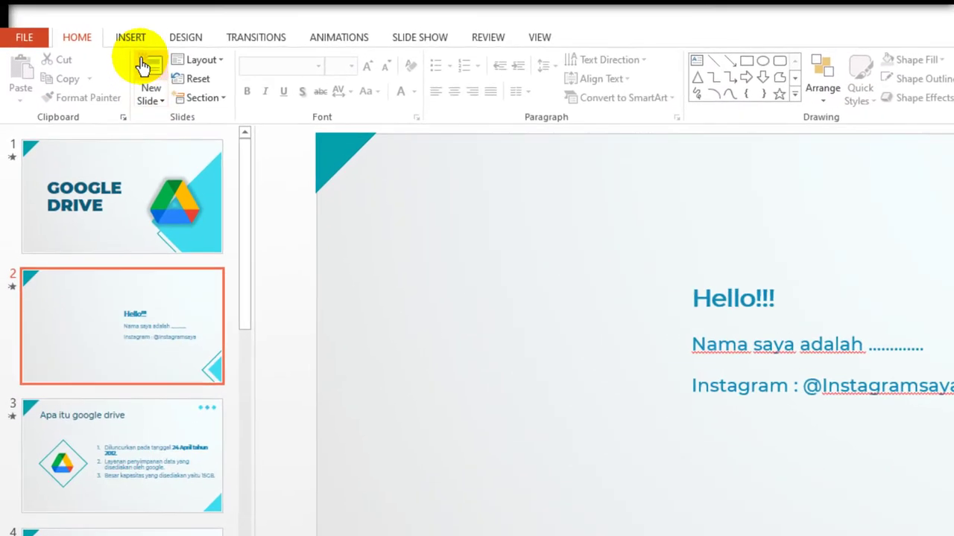
- Insert the photo IMG_20190120_141900 from E:\YOUTUBE\Power Point\Cleaping Mask Gambar onto slide 2
left_click(112, 32)
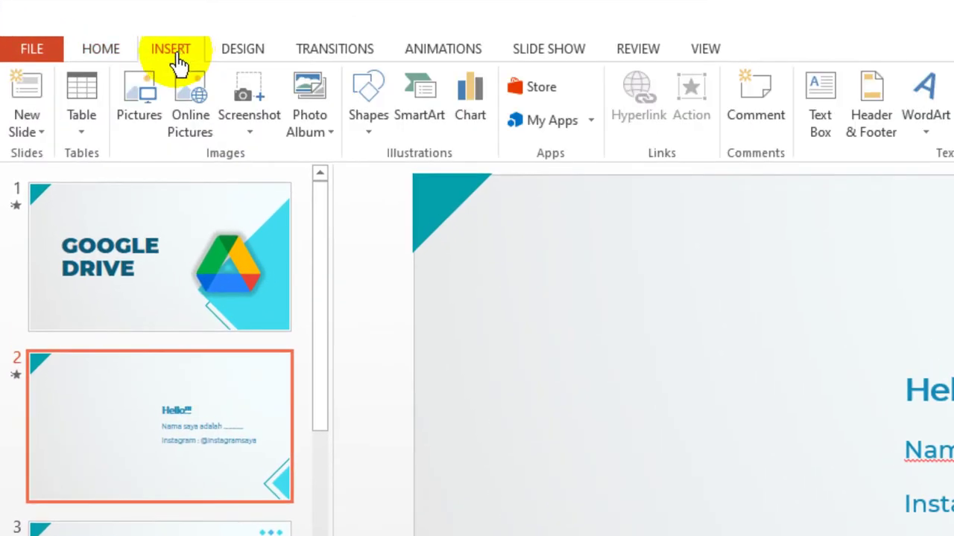
left_click(139, 141)
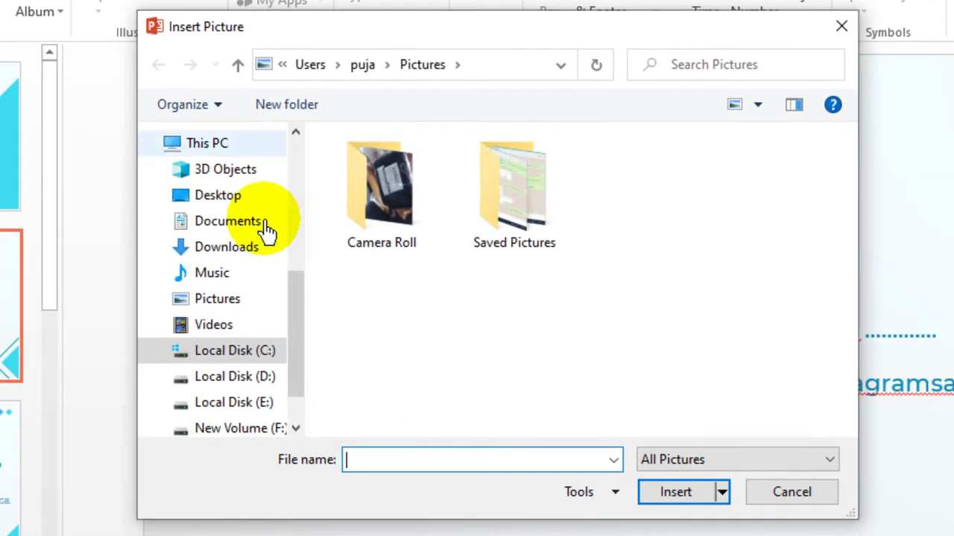
left_click_drag(299, 351, 295, 397)
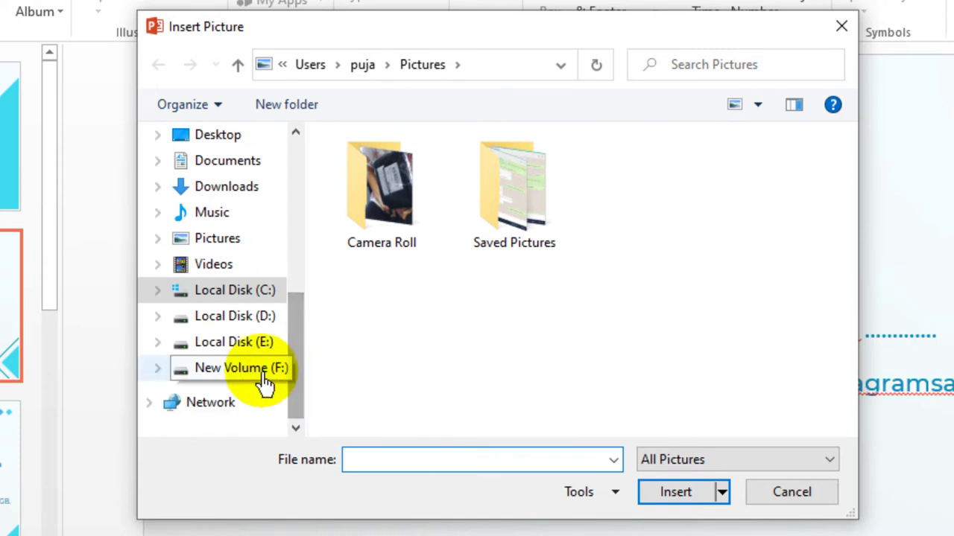
left_click(262, 378)
left_click(255, 347)
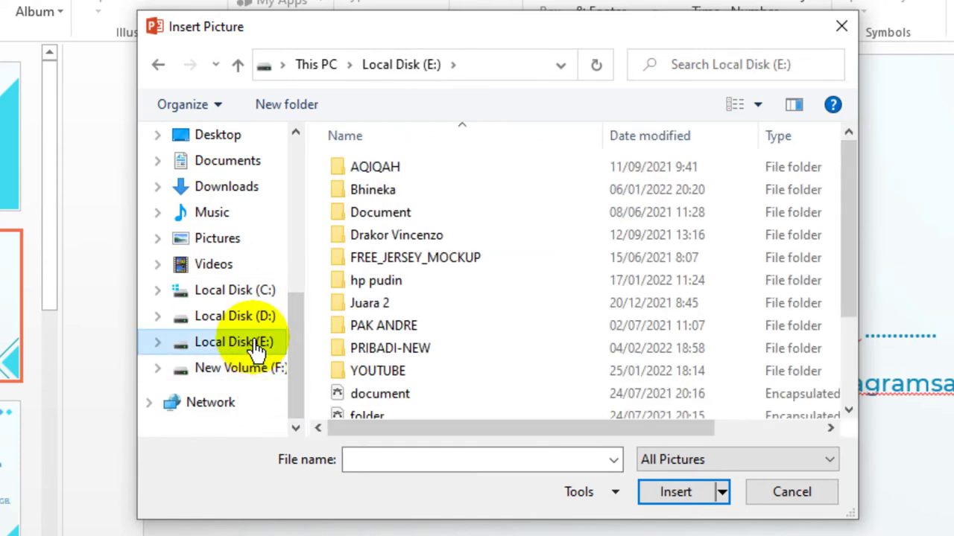
double_click(393, 377)
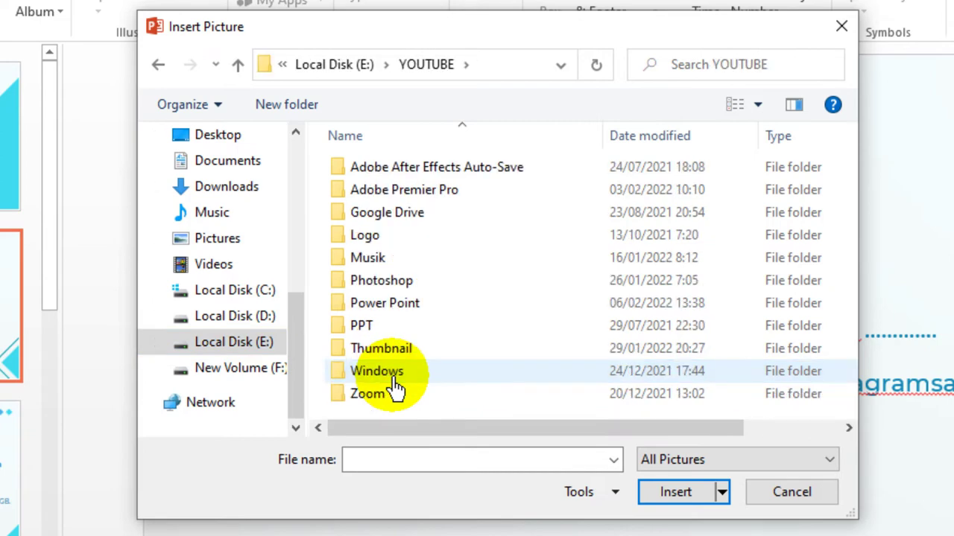
left_click(398, 310)
double_click(399, 310)
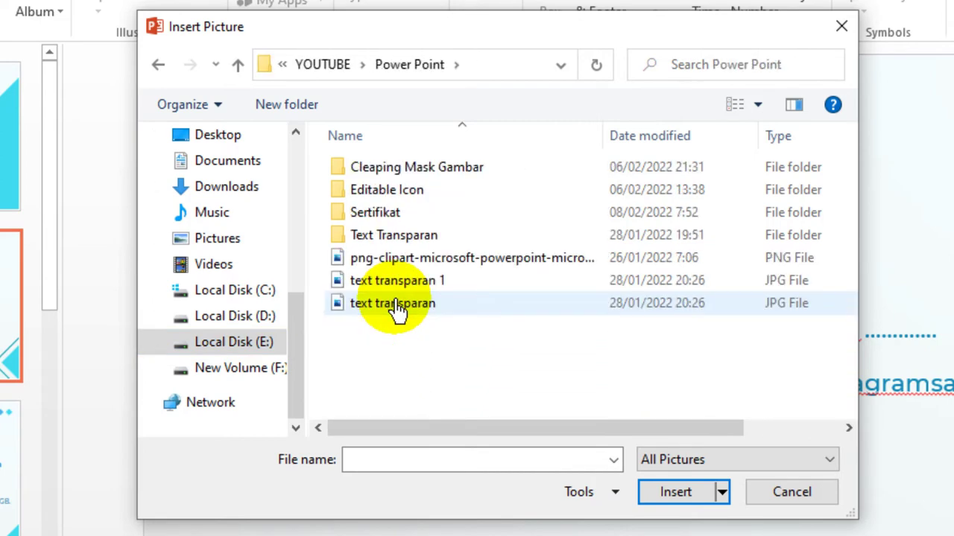
left_click(435, 171)
double_click(435, 171)
left_click(394, 216)
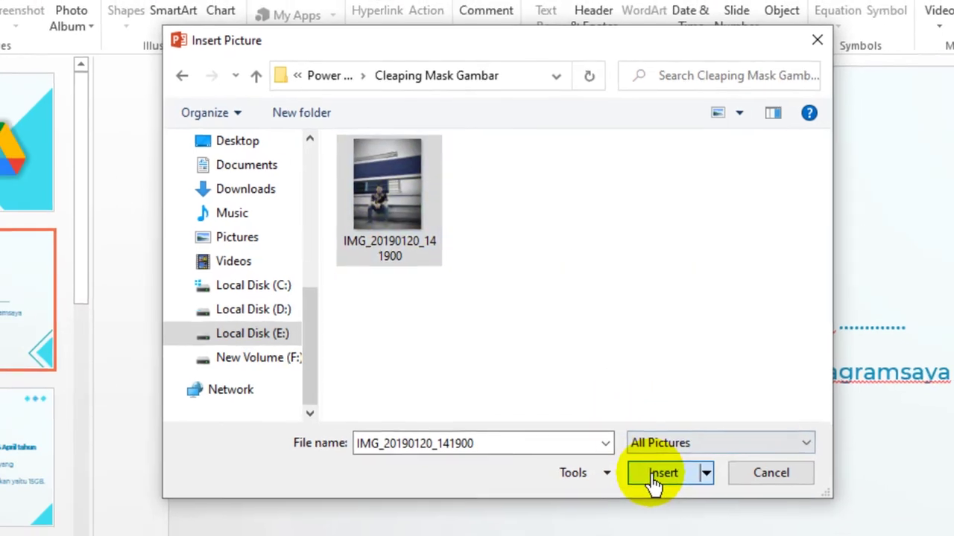
left_click(675, 492)
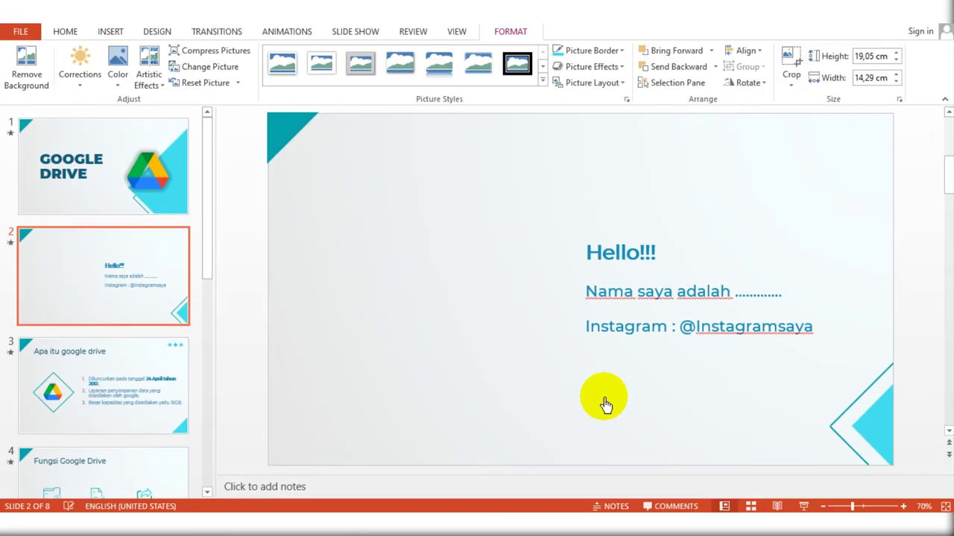
- Shrink the photo to about 13,45 × 10,08 cm and place it left of the Hello text
left_click_drag(624, 346, 471, 349)
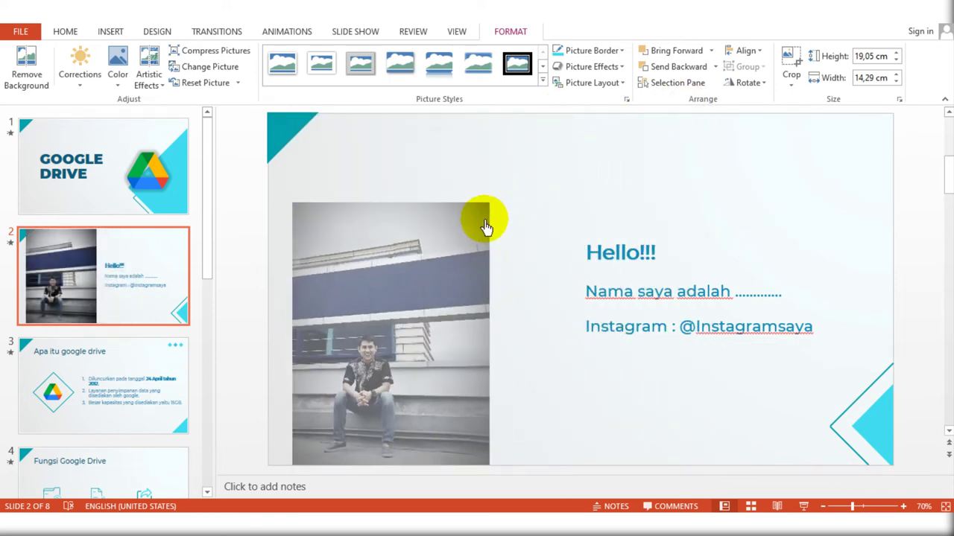
left_click_drag(556, 115, 480, 234)
left_click_drag(436, 318, 473, 261)
left_click(589, 195)
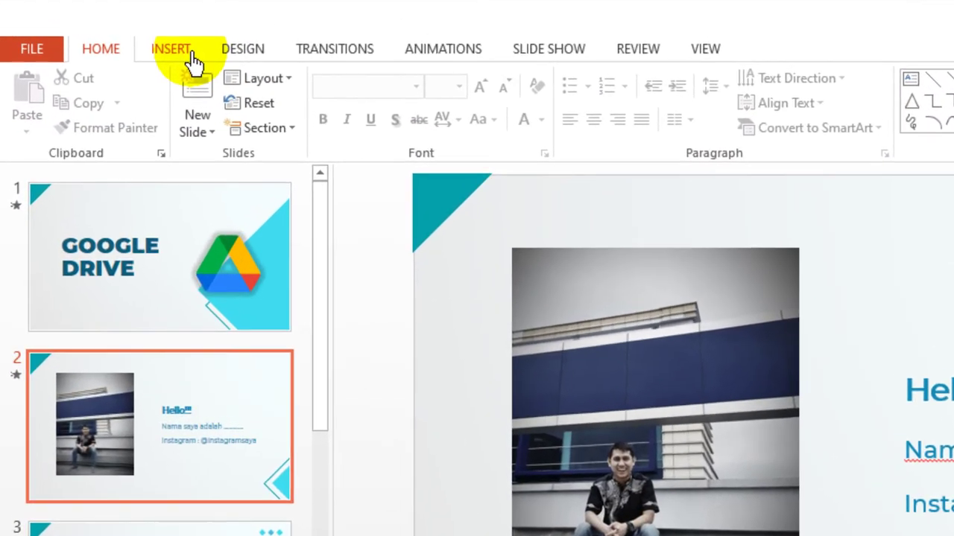
- Draw an 8,91 × 8,91 cm Diamond from Basic Shapes centred over the photo
left_click(119, 34)
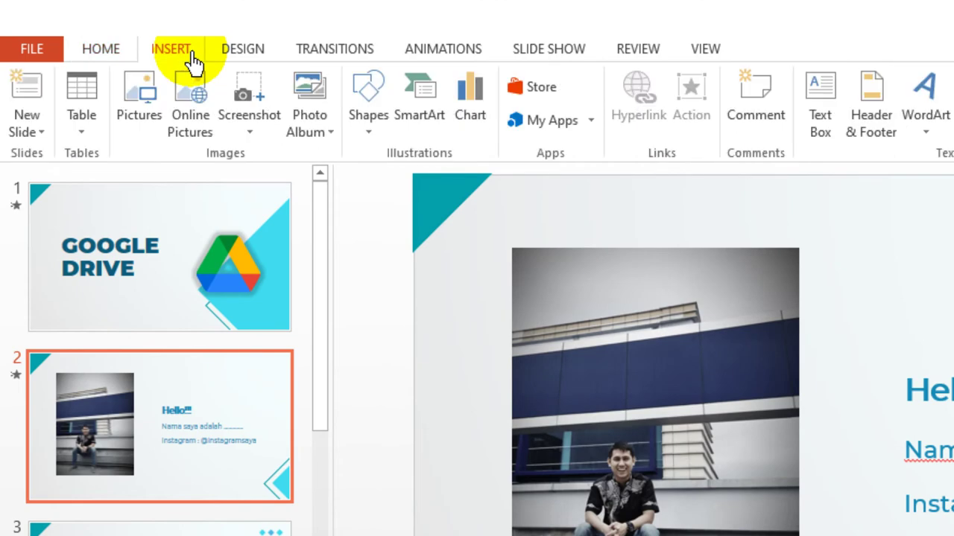
left_click(370, 138)
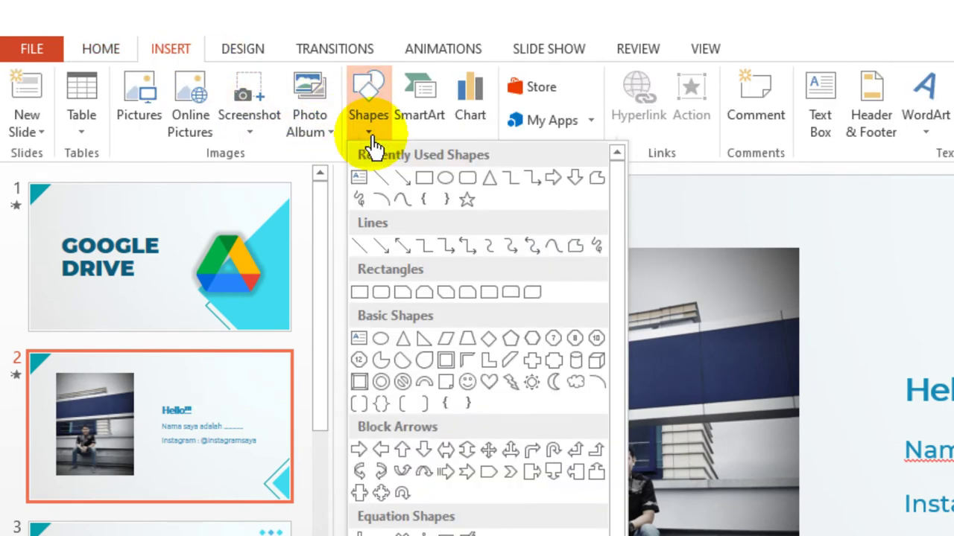
left_click(488, 342)
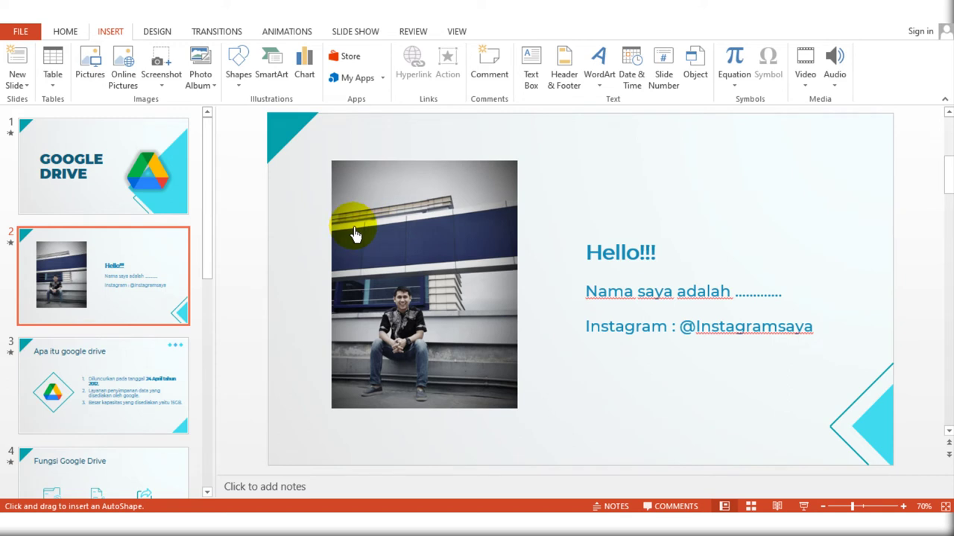
left_click_drag(356, 235, 416, 270)
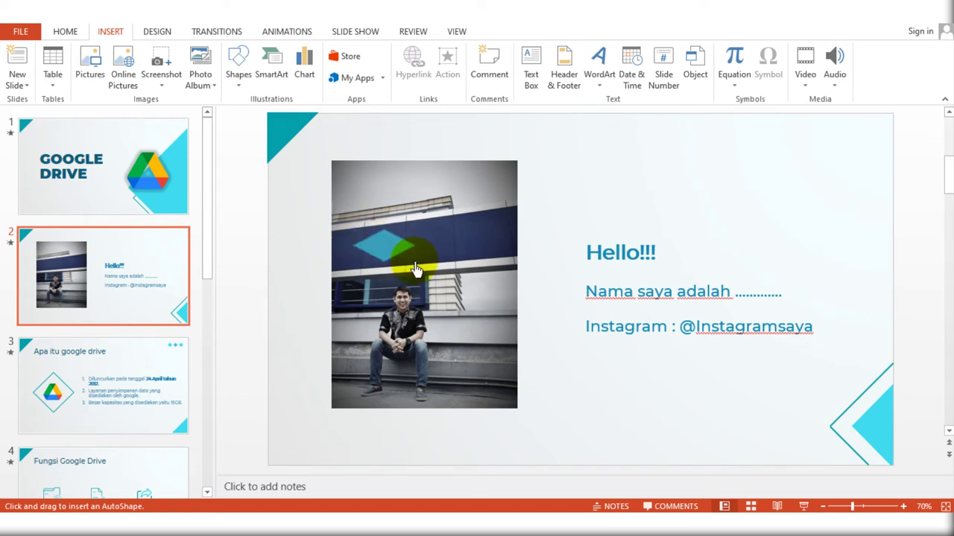
left_click_drag(415, 269, 514, 356)
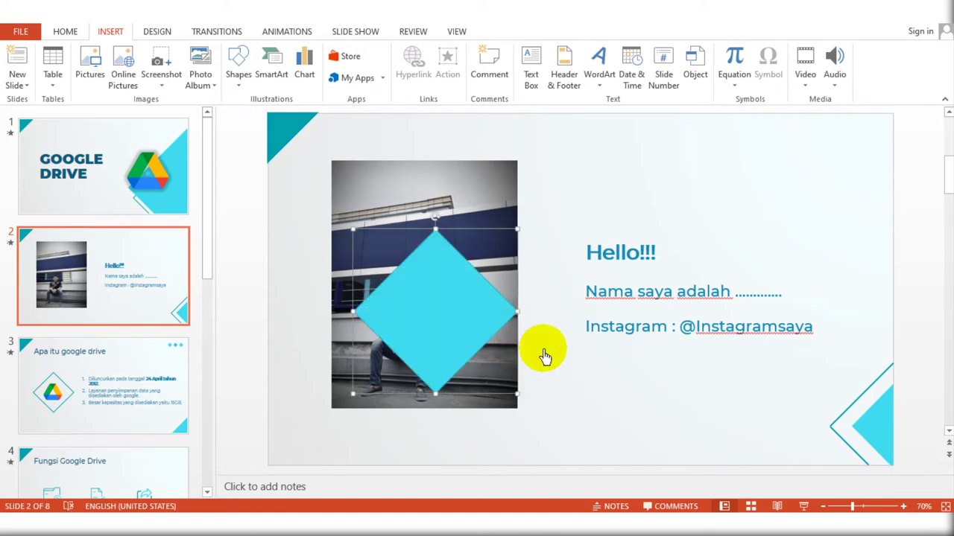
left_click_drag(456, 335, 441, 328)
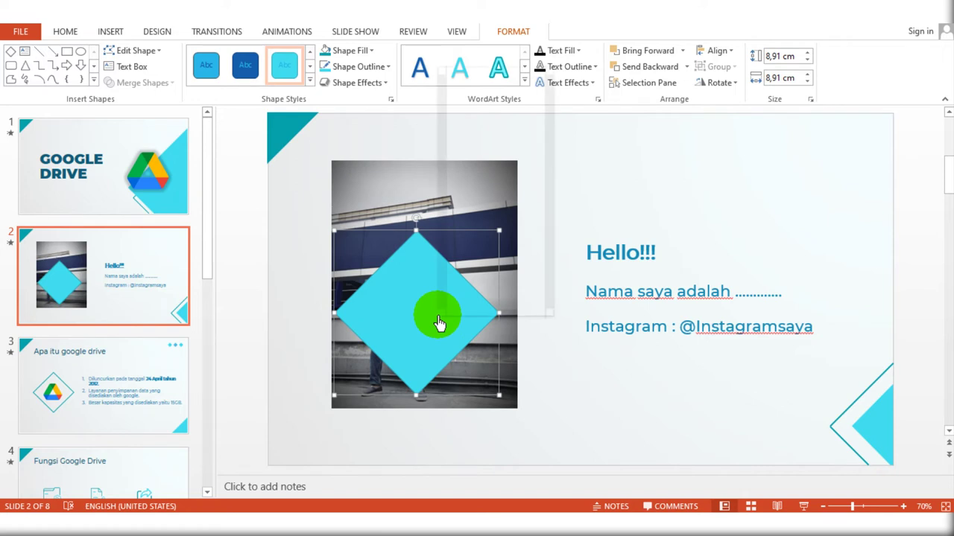
- Remove the diamond's cyan fill so it has no fill
left_click(456, 305)
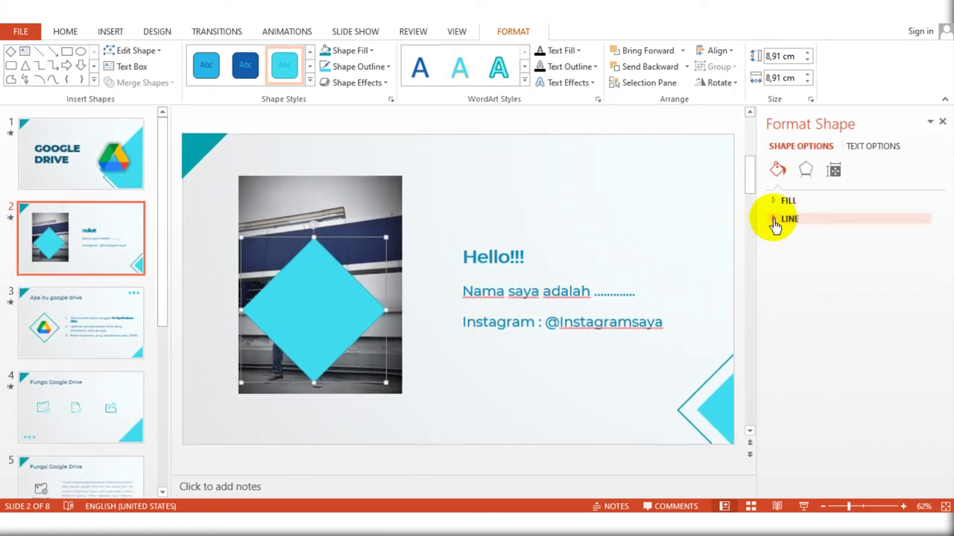
left_click(778, 200)
left_click(786, 222)
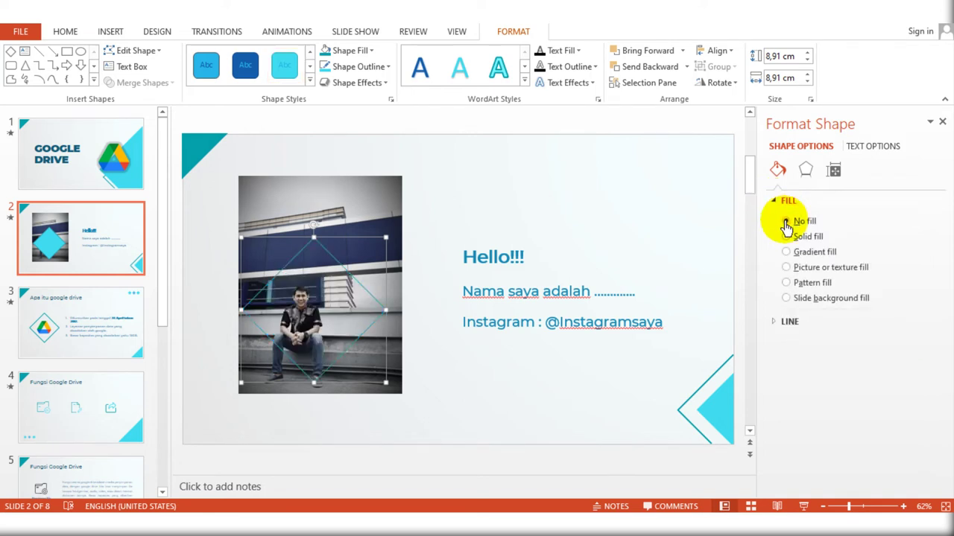
left_click(779, 201)
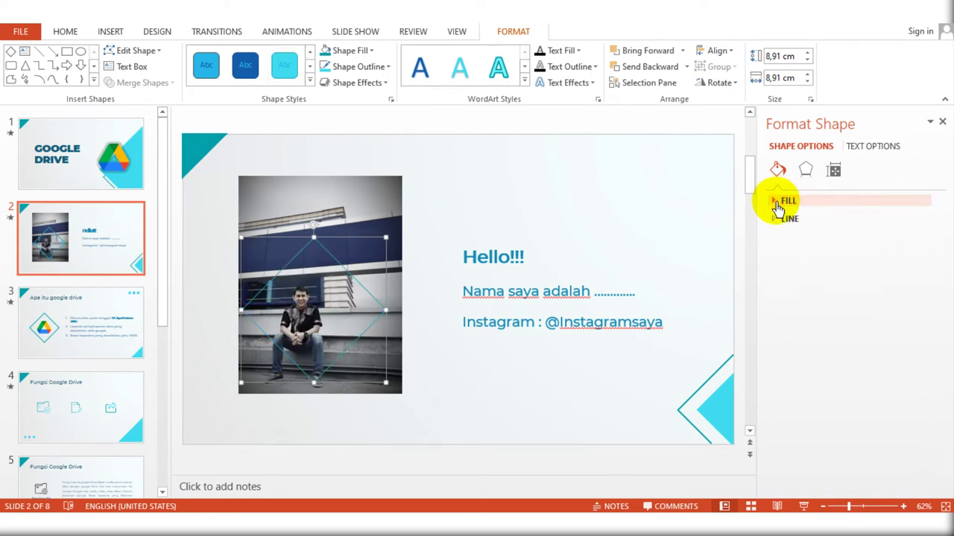
- Give the diamond a white outline, then close the Format Shape pane and deselect it
left_click(777, 221)
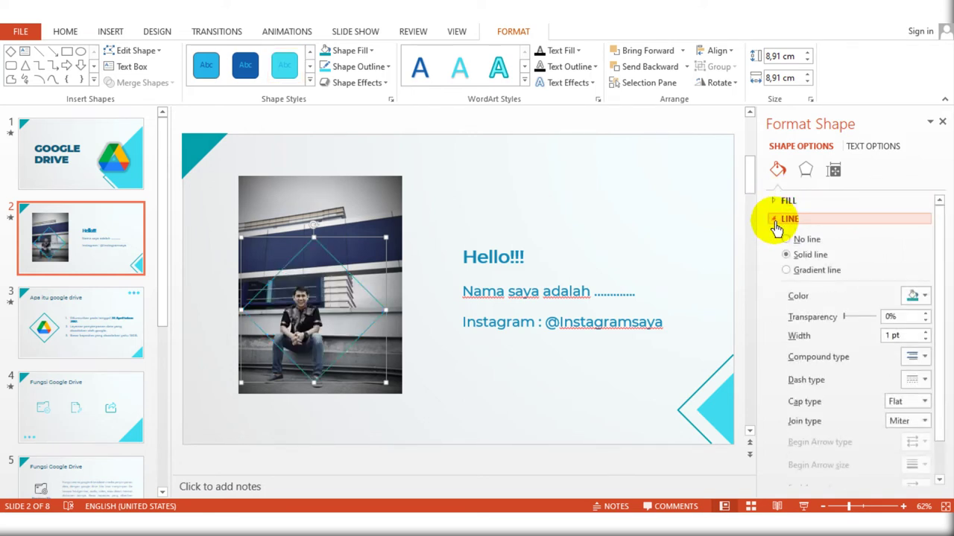
left_click(916, 295)
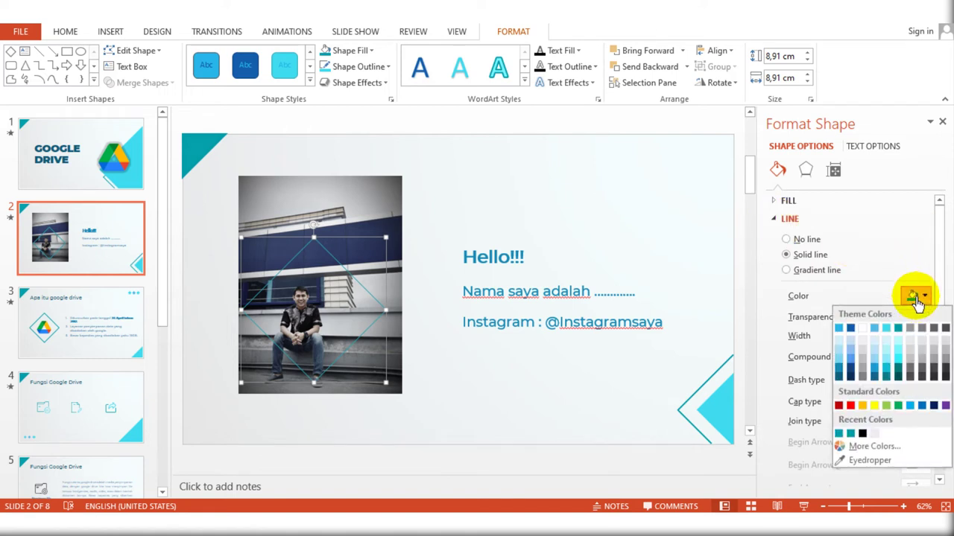
left_click(867, 333)
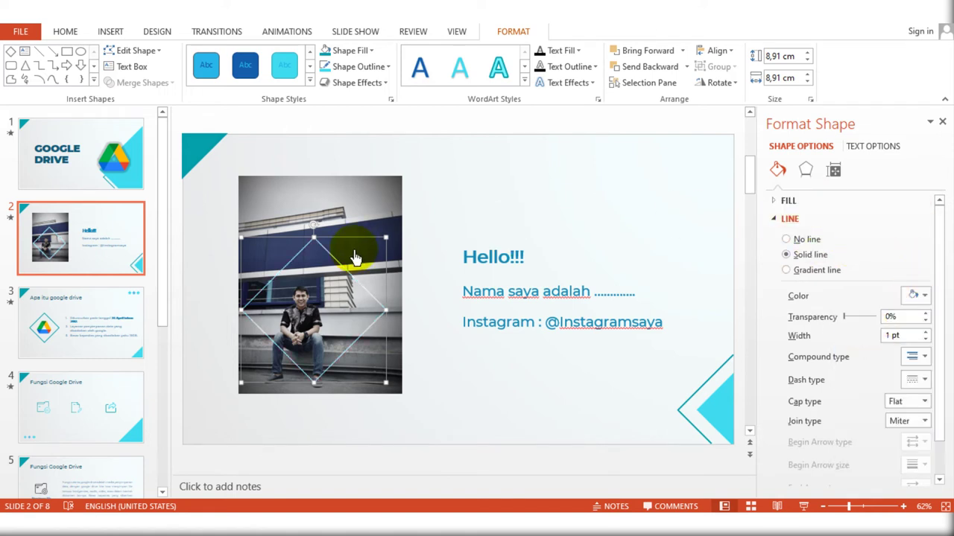
left_click(941, 122)
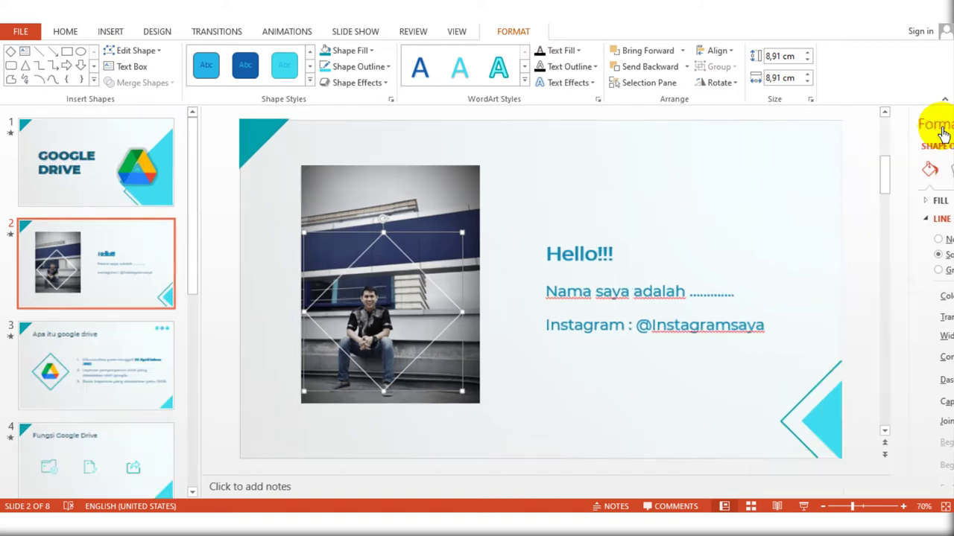
left_click(851, 202)
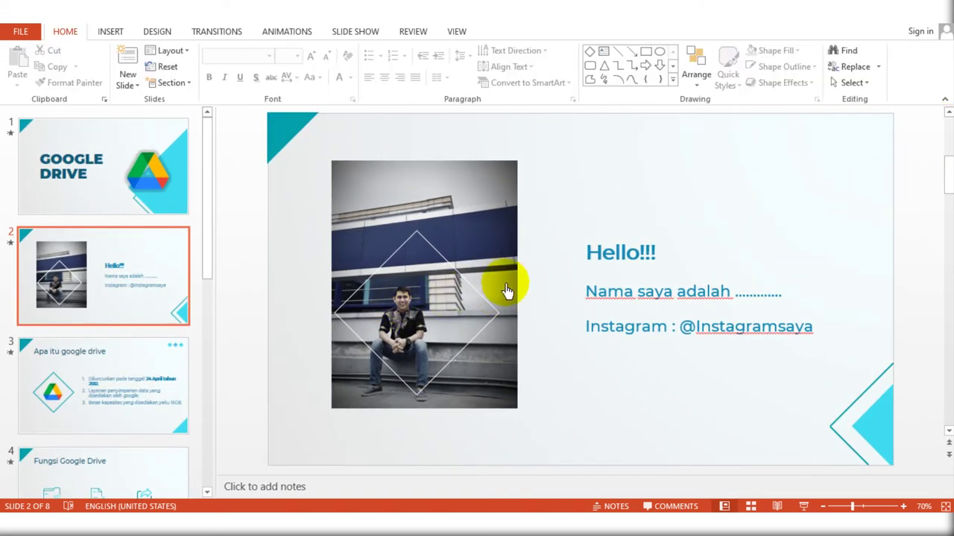
- Enlarge the photo from its corners and shift it up so the person fills the diamond
left_click_drag(507, 275, 510, 262)
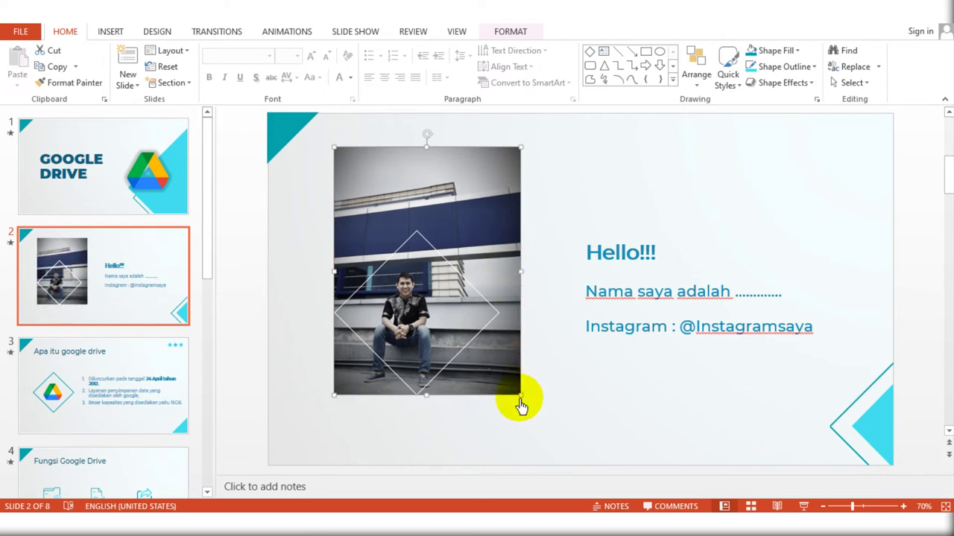
left_click_drag(521, 396, 543, 422)
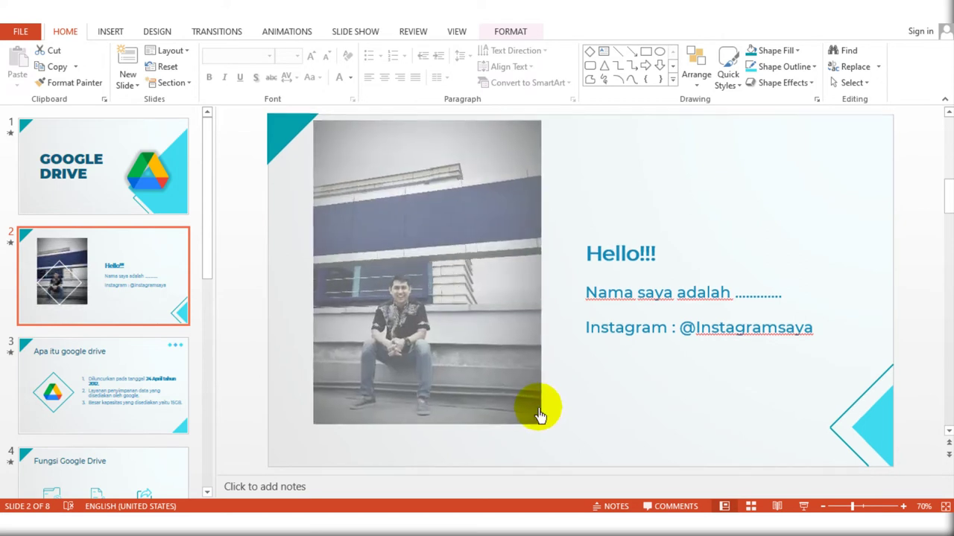
left_click_drag(515, 386, 525, 374)
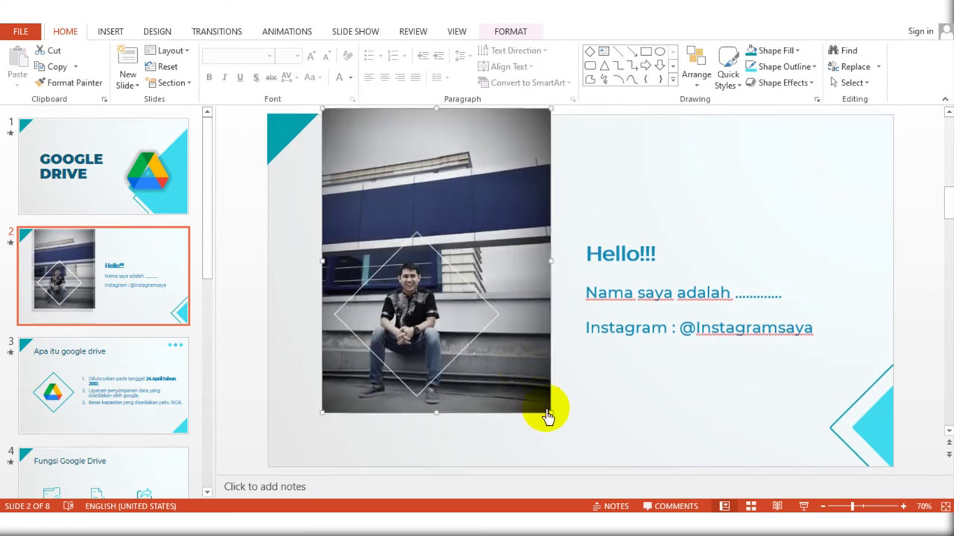
left_click_drag(552, 417, 564, 434)
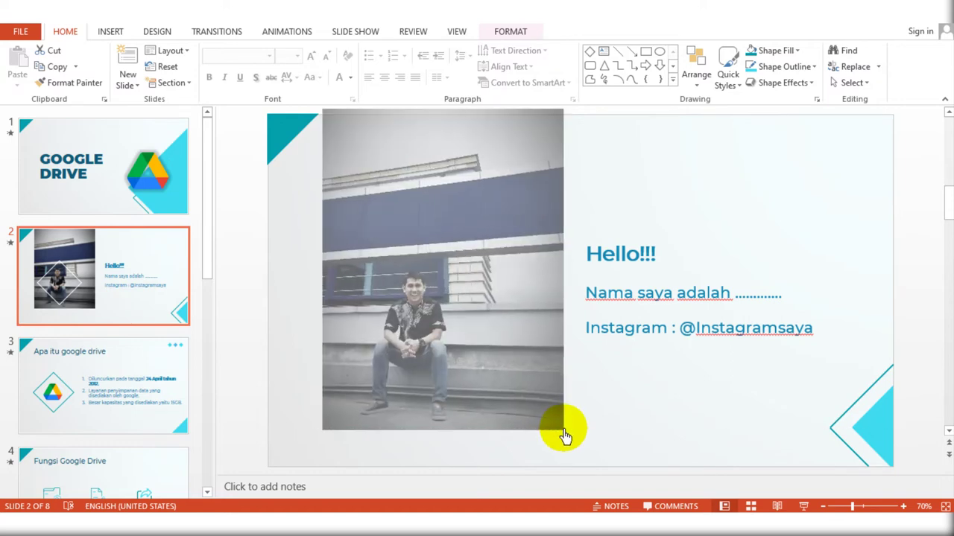
left_click_drag(537, 394, 534, 375)
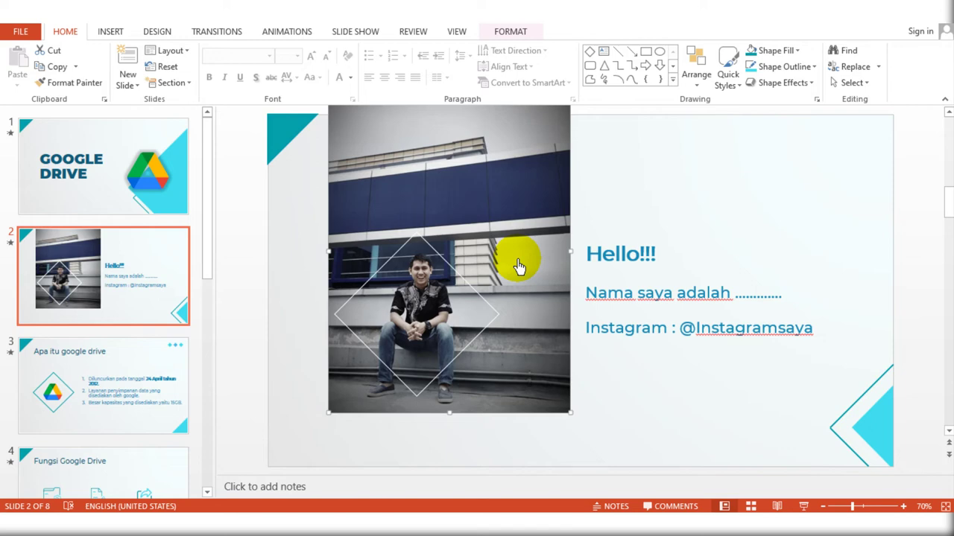
- Crop the photo to the diamond using Merge Shapes > Intersect on the Drawing Tools Format tab
left_click(441, 262)
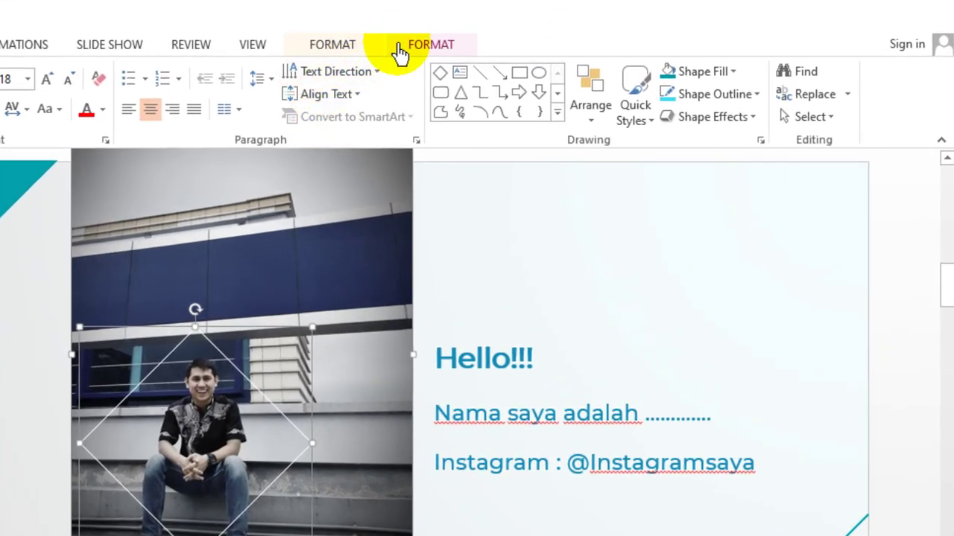
left_click(567, 32)
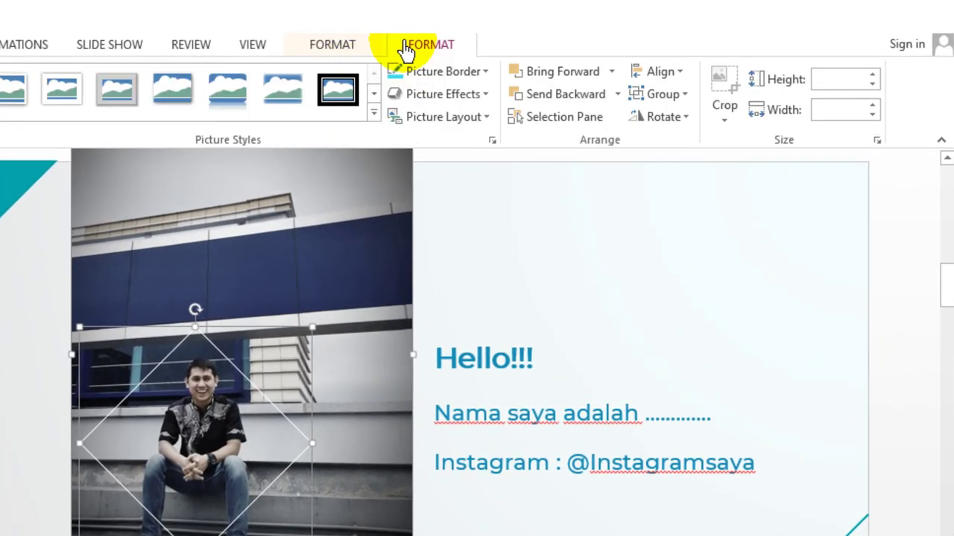
left_click(372, 53)
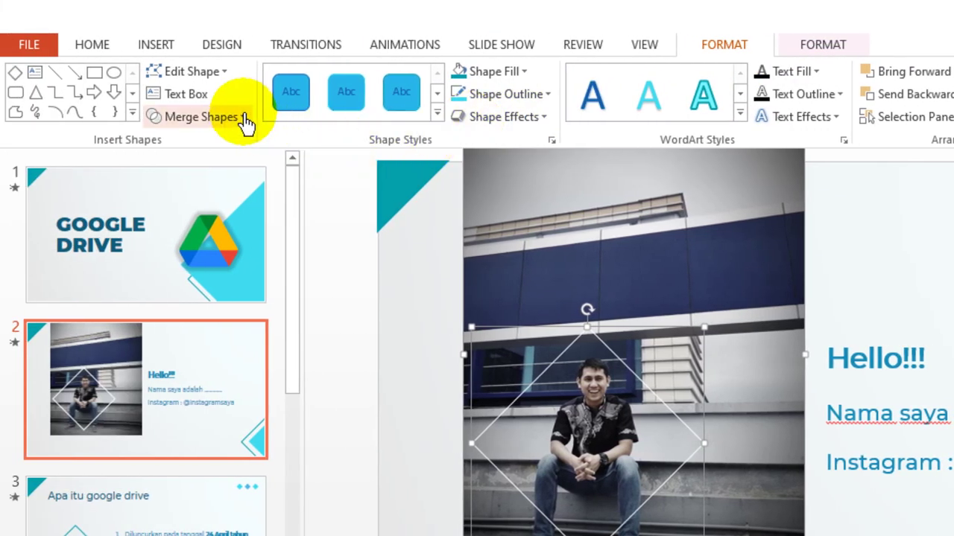
left_click(244, 120)
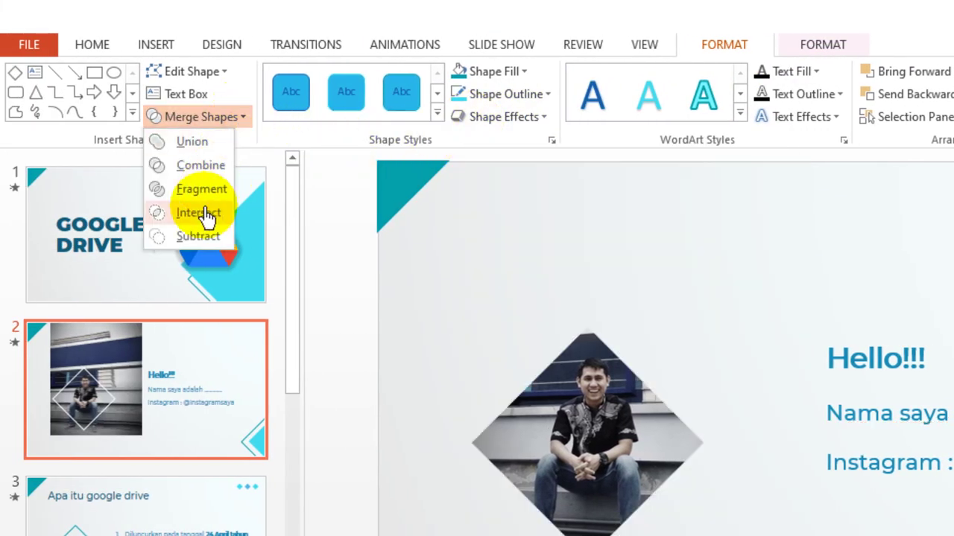
left_click(206, 214)
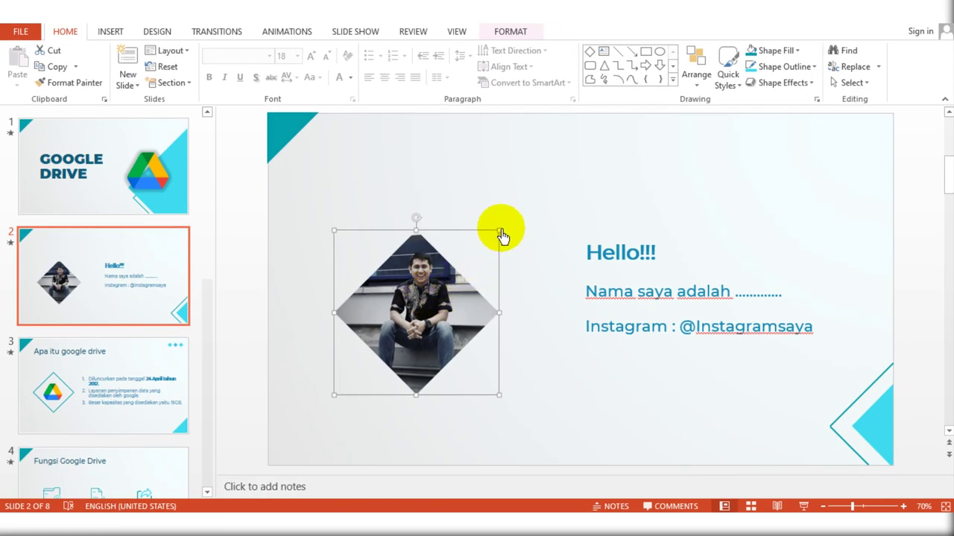
- Enlarge the diamond-cropped photo, nudge it up and right beside the Hello text, and deselect it
left_click_drag(497, 237, 528, 207)
left_click_drag(471, 301, 480, 287)
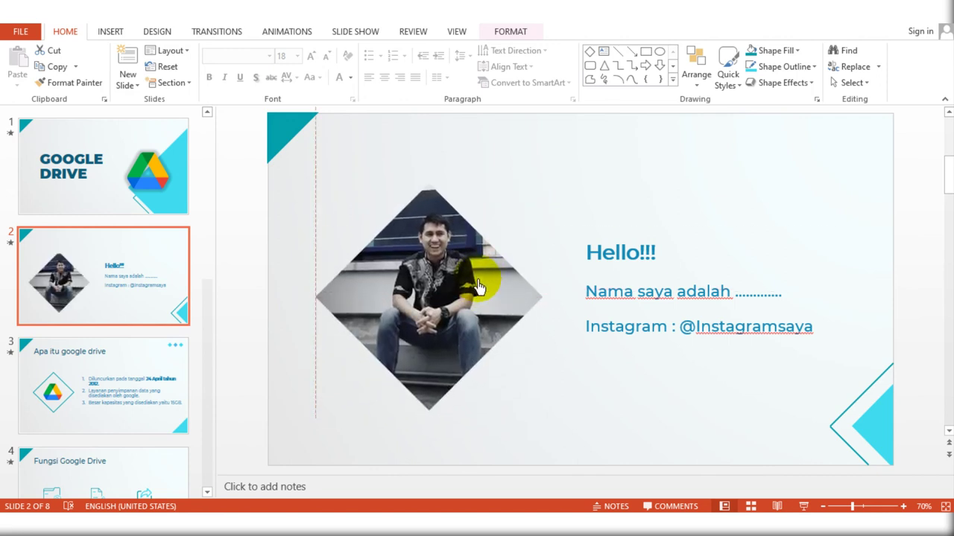
left_click(591, 384)
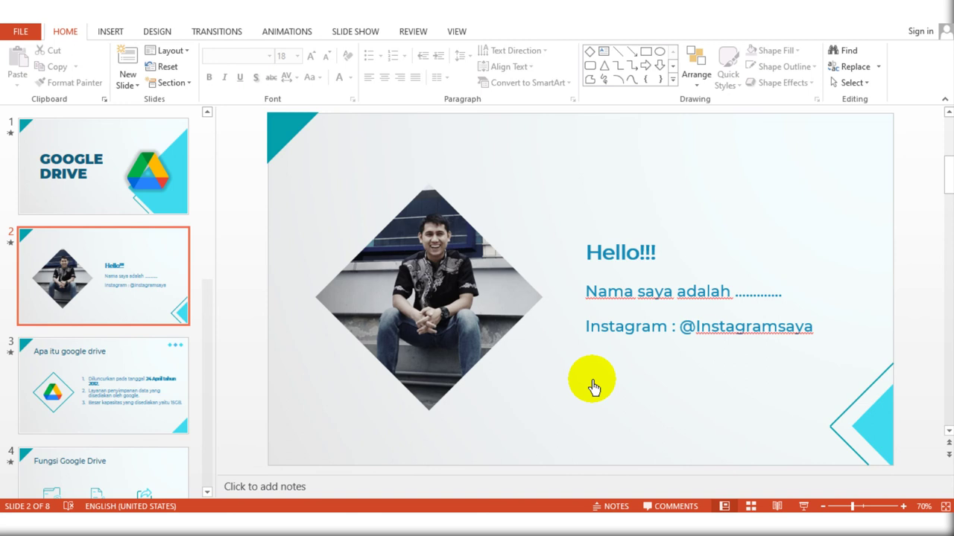
key("F9")
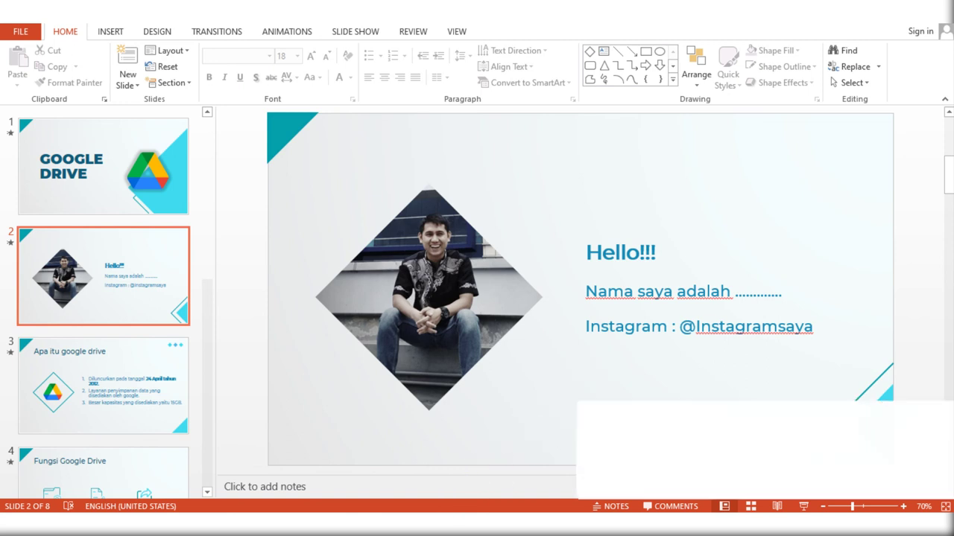
left_click(923, 456)
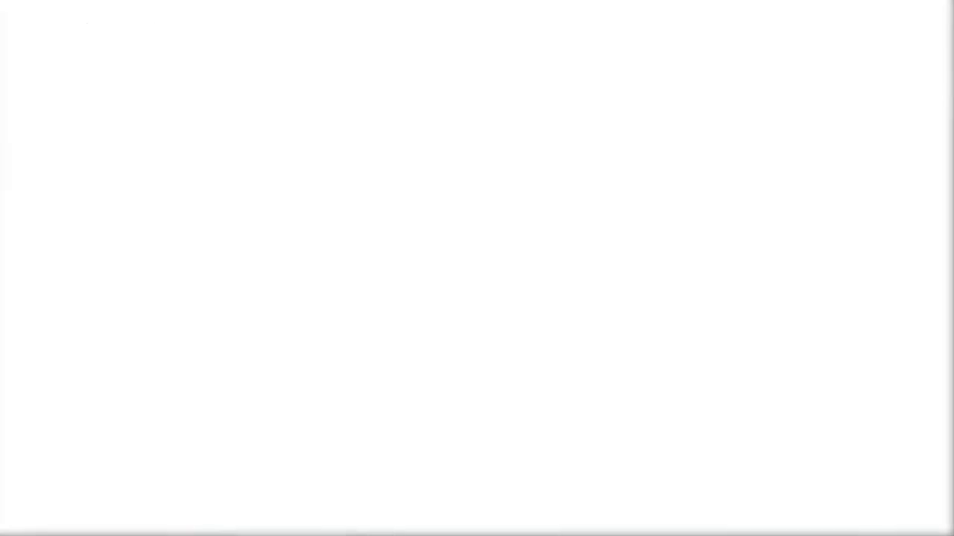